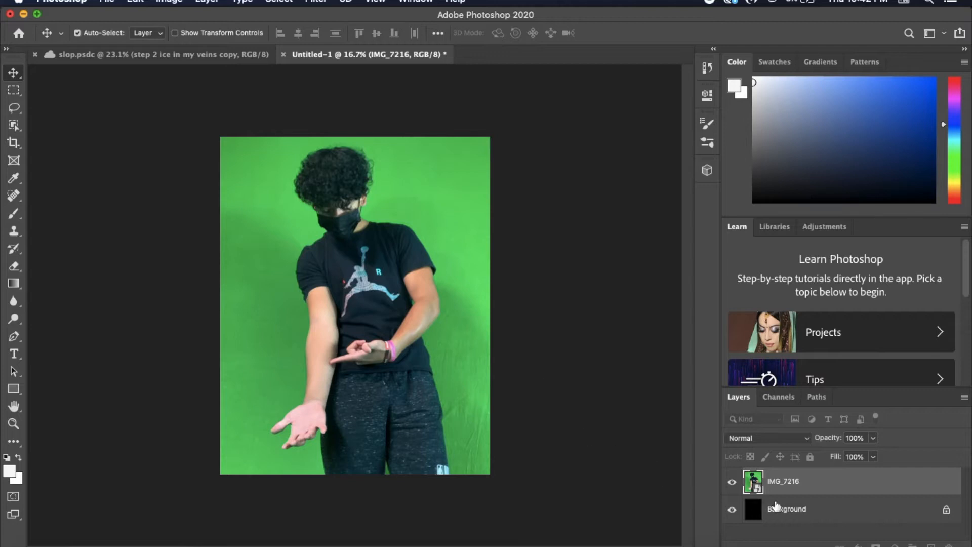
# Step: Duplicate the IMG_7216 photo layer in the same document, keeping the name IMG_7216 copy
pyautogui.rightClick(799, 487)
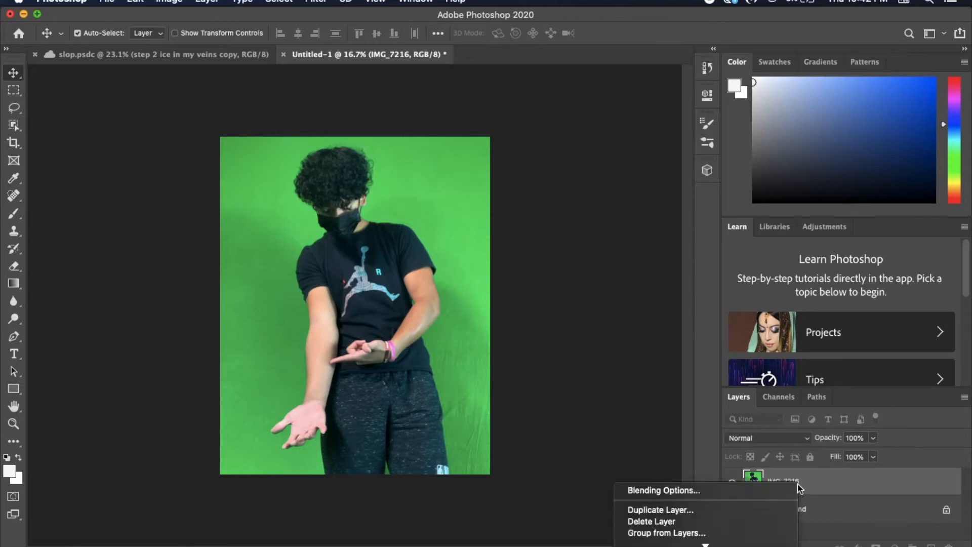
pyautogui.click(721, 512)
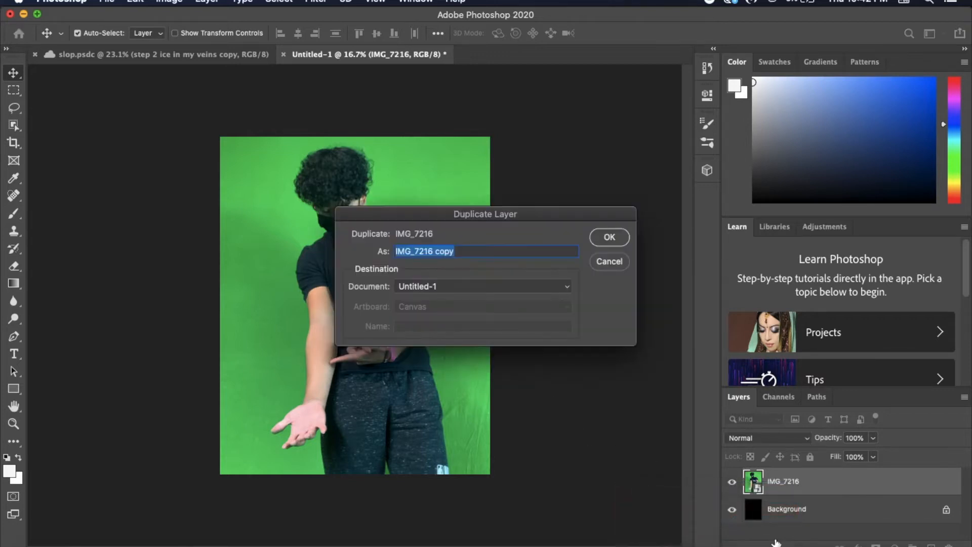
pyautogui.click(621, 242)
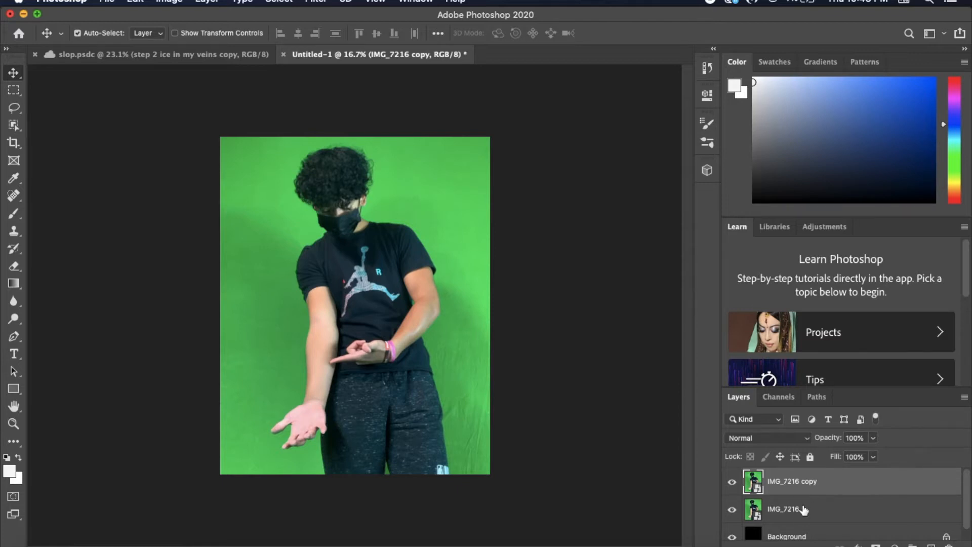
# Step: Select the person on the IMG_7216 copy layer with the Object Selection tool and turn the selection into a layer mask
pyautogui.click(13, 125)
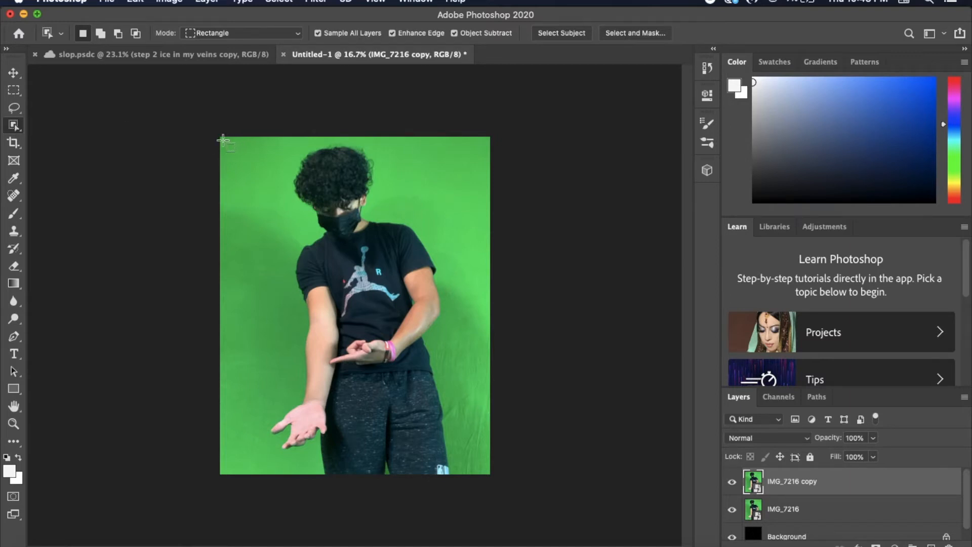
pyautogui.moveTo(224, 140); pyautogui.dragTo(499, 474)
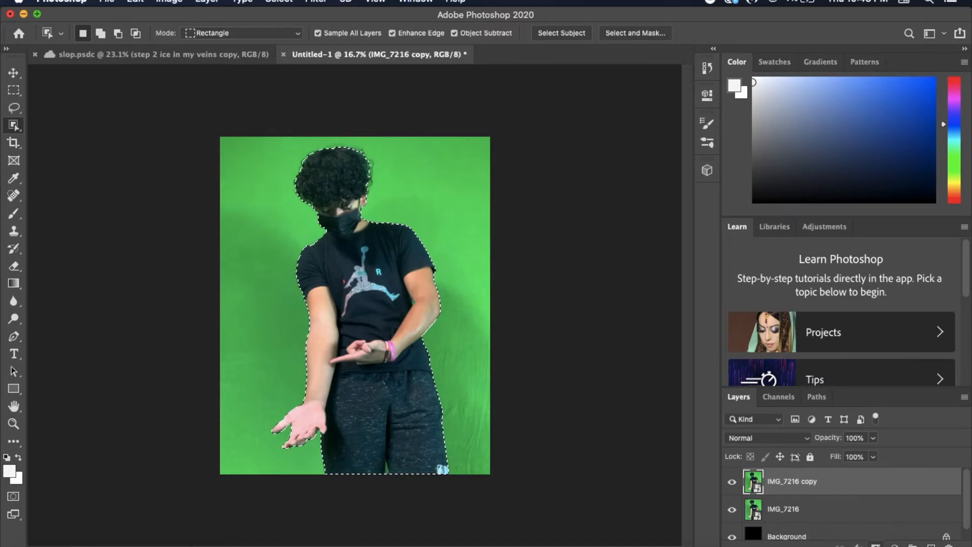
pyautogui.click(876, 544)
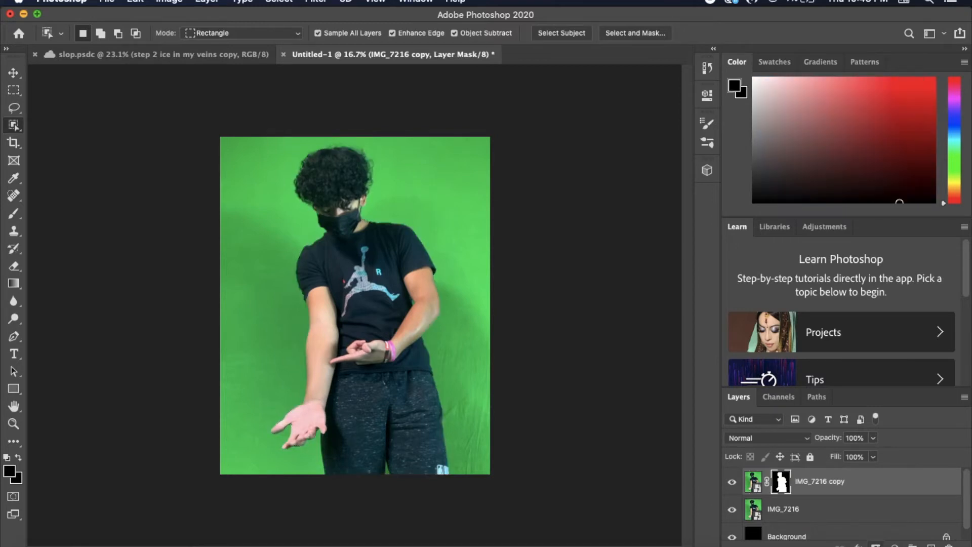
# Step: Create a solid color fill layer in light grey f5f5f5 and place it beneath the masked IMG_7216 copy layer
pyautogui.click(206, 2)
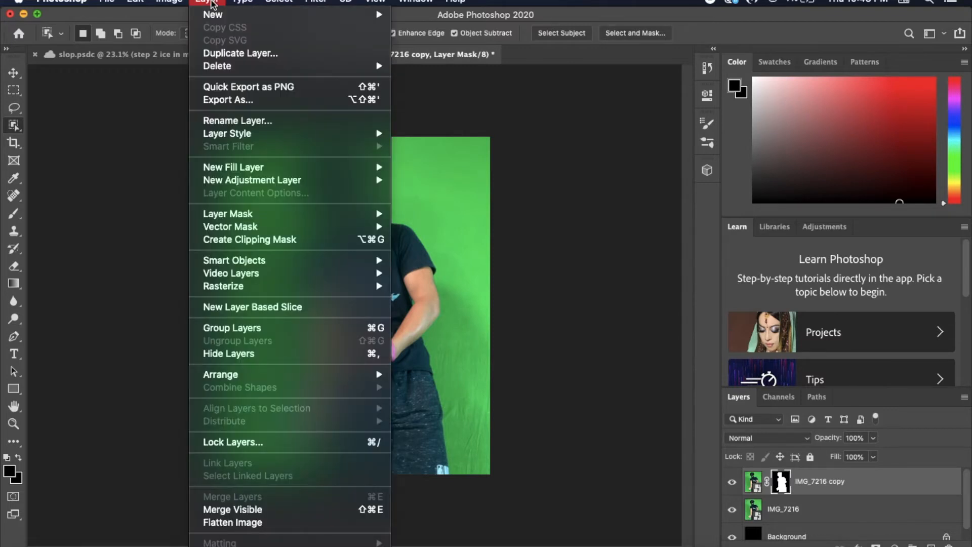
pyautogui.moveTo(280, 169)
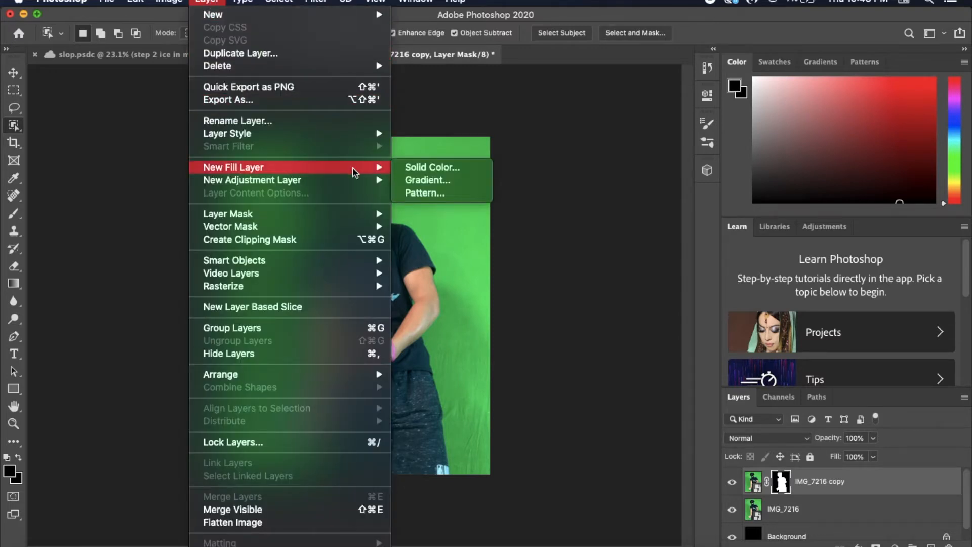
pyautogui.click(425, 168)
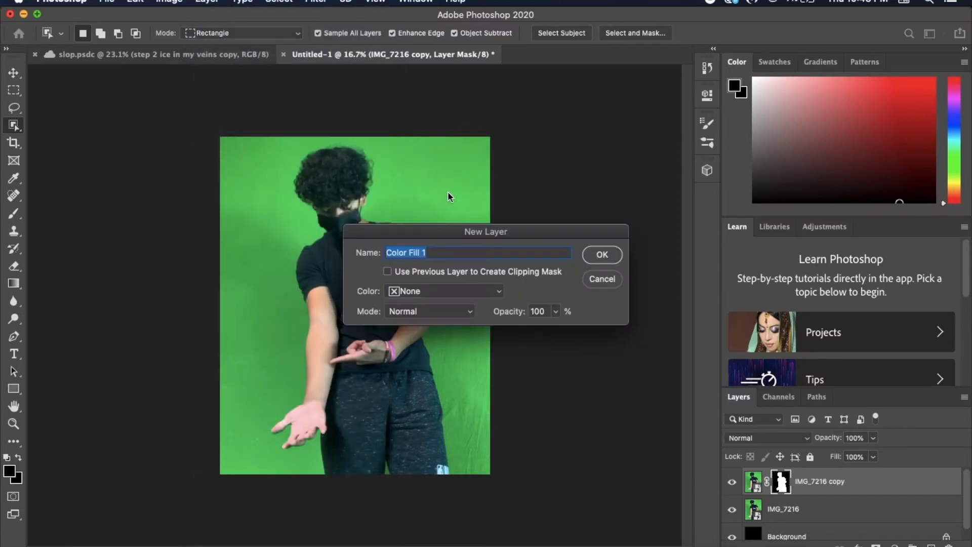
pyautogui.click(602, 255)
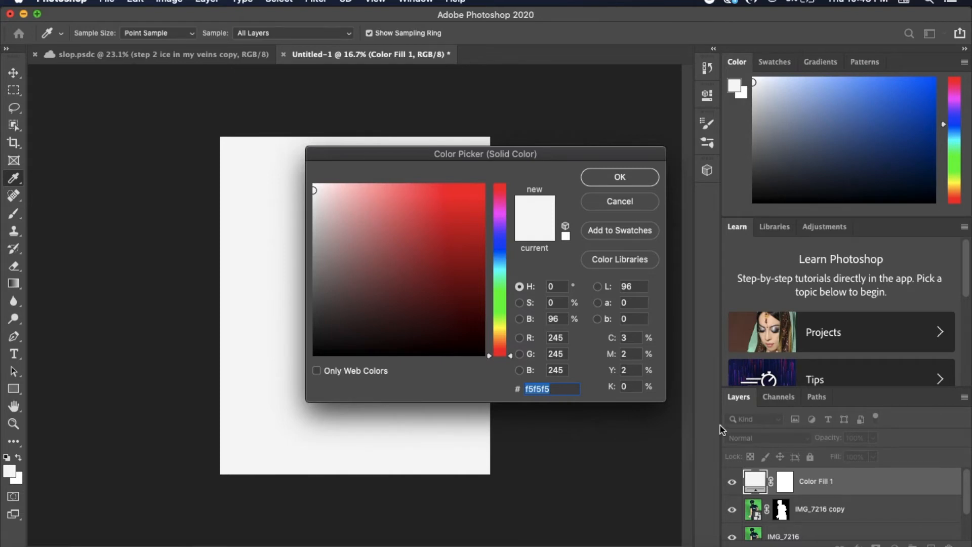
pyautogui.click(642, 178)
pyautogui.moveTo(833, 487); pyautogui.dragTo(831, 525)
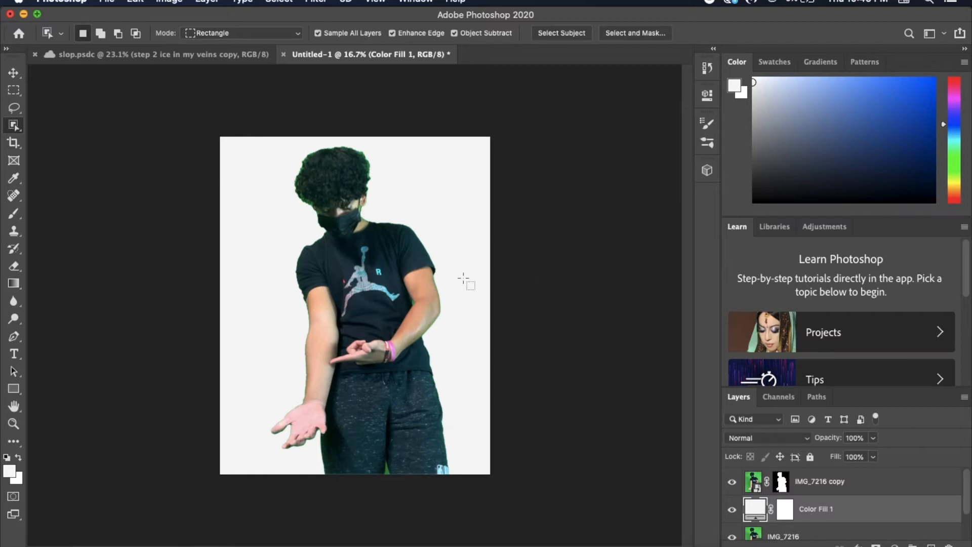
# Step: Lower the opacity of the IMG_7216 copy layer to 97%
pyautogui.click(13, 74)
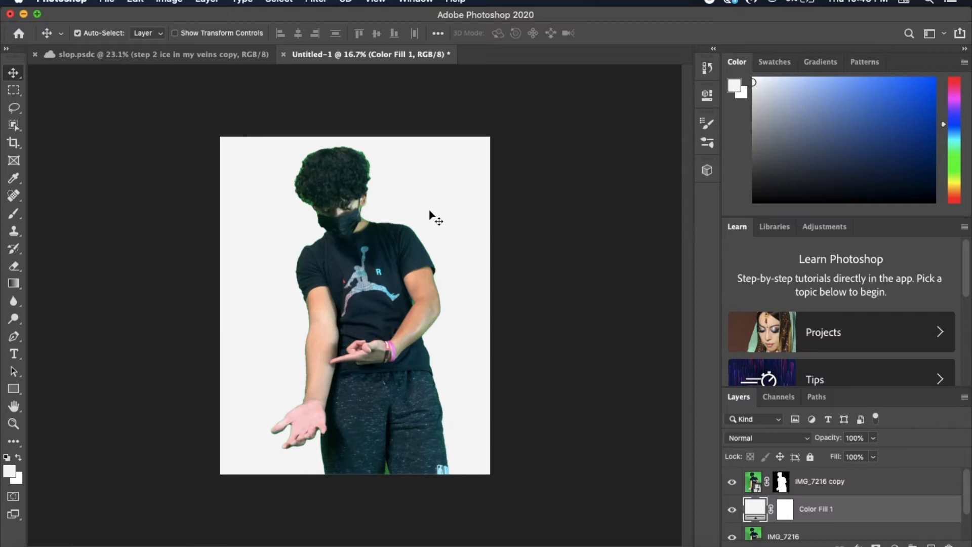
pyautogui.click(873, 437)
pyautogui.moveTo(876, 453)
pyautogui.mouseDown()
pyautogui.moveTo(848, 457)
pyautogui.moveTo(890, 456)
pyautogui.moveTo(850, 458)
pyautogui.moveTo(872, 459)
pyautogui.mouseUp()
pyautogui.click(868, 488)
pyautogui.click(873, 437)
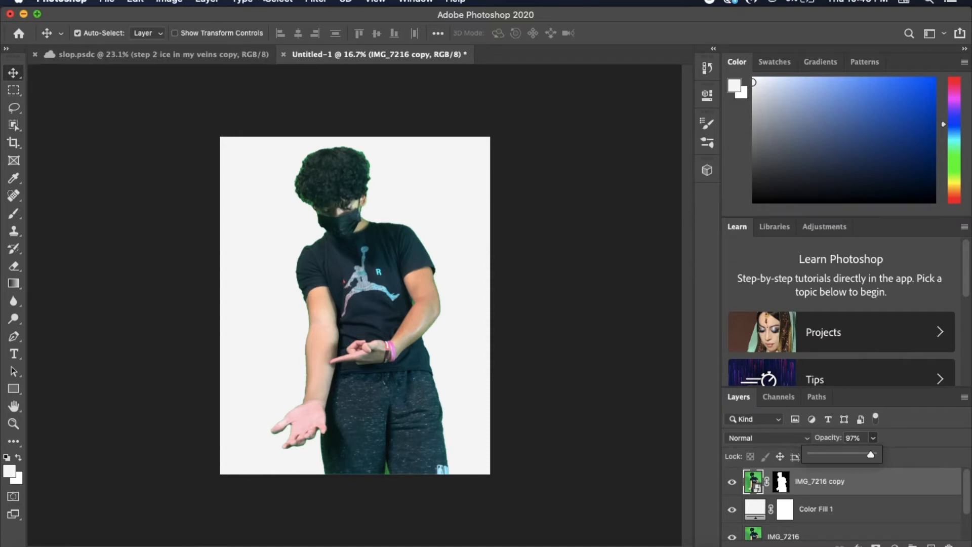
pyautogui.click(316, 1)
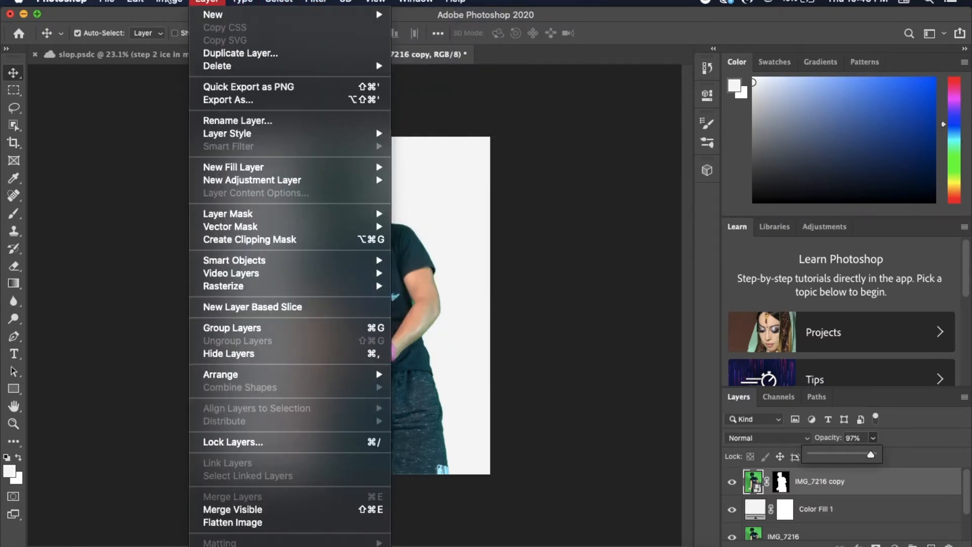
pyautogui.moveTo(169, 2)
pyautogui.moveTo(208, 2)
pyautogui.click(142, 106)
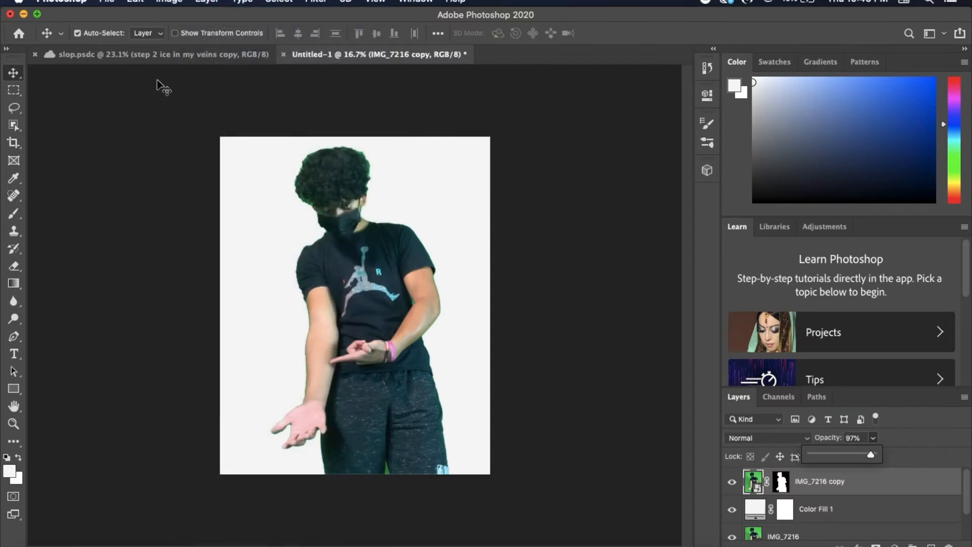
# Step: Try a Brightness/Contrast adjustment with brightness 12 on the IMG_7216 copy layer, and cancel it
pyautogui.click(205, 3)
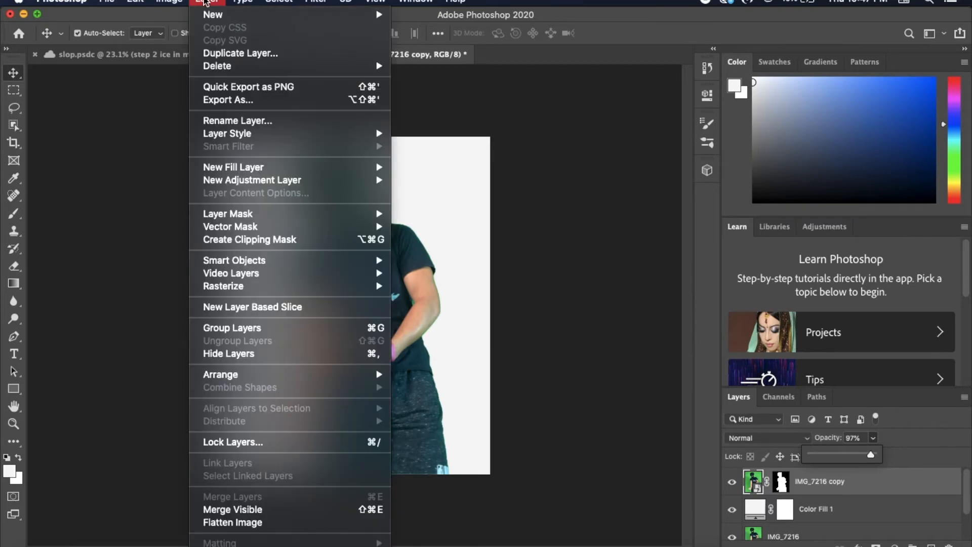
pyautogui.moveTo(316, 4)
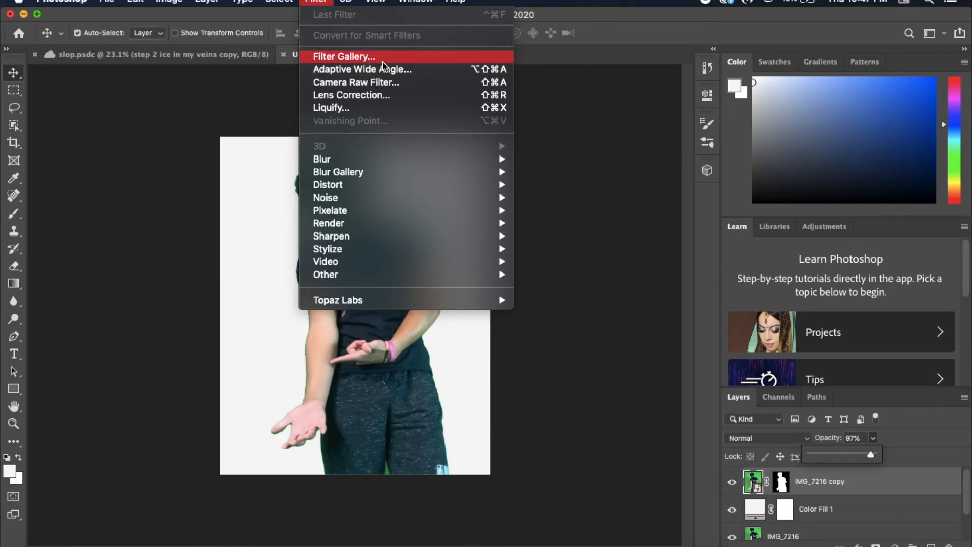
pyautogui.moveTo(242, 2)
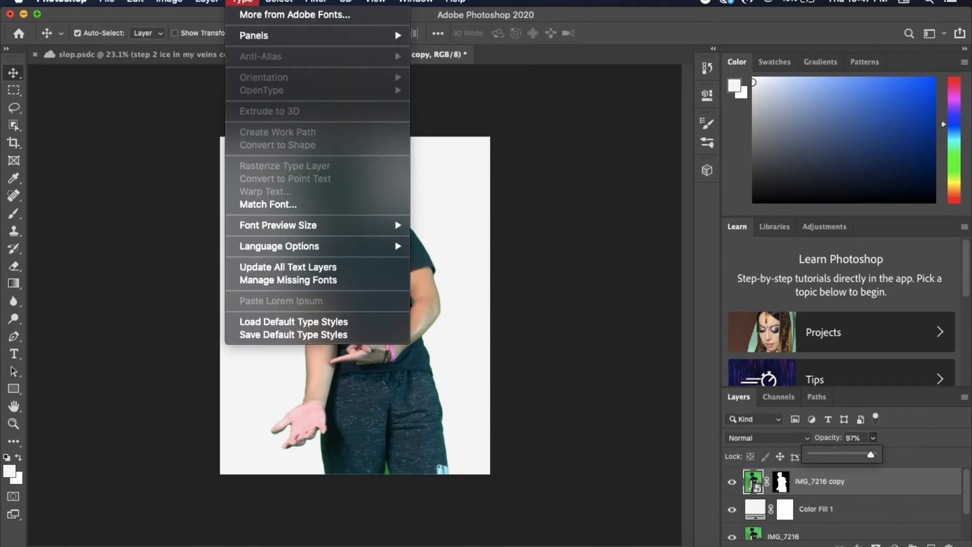
pyautogui.moveTo(169, 2)
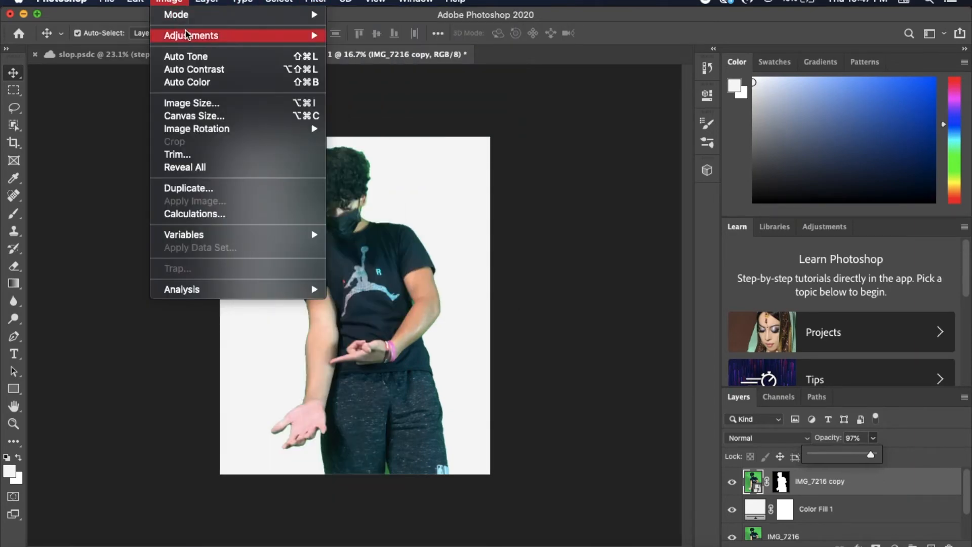
pyautogui.moveTo(192, 36)
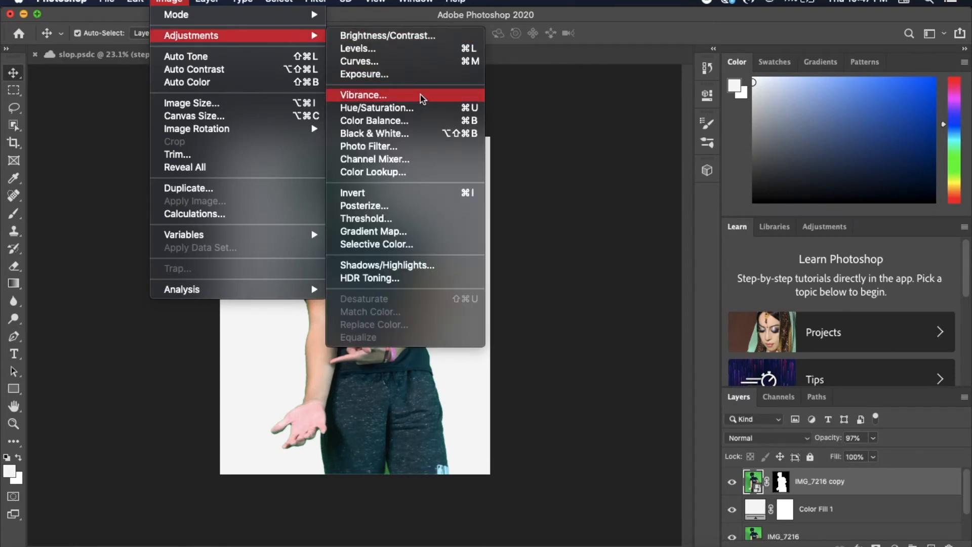
pyautogui.click(418, 36)
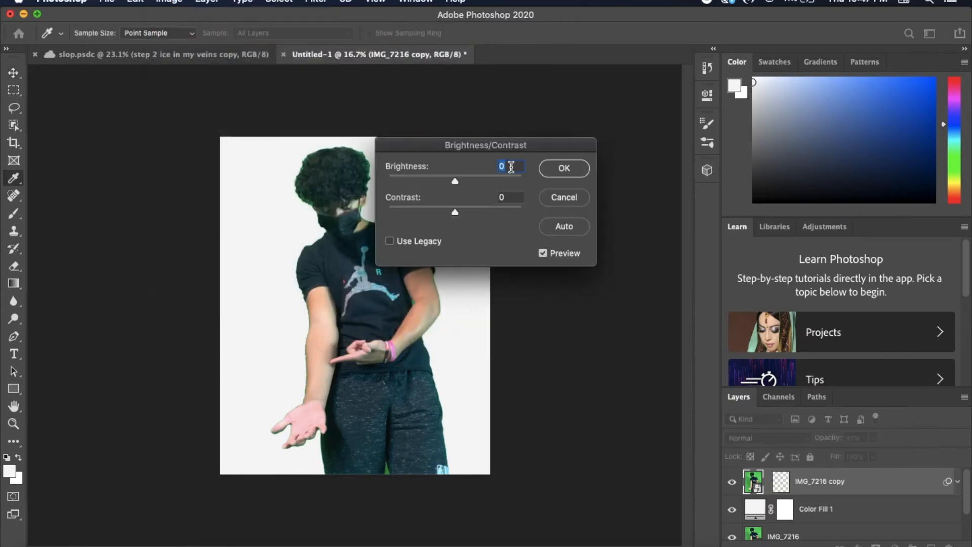
pyautogui.moveTo(459, 181)
pyautogui.mouseDown()
pyautogui.moveTo(512, 181)
pyautogui.moveTo(430, 182)
pyautogui.moveTo(461, 180)
pyautogui.mouseUp()
pyautogui.click(563, 198)
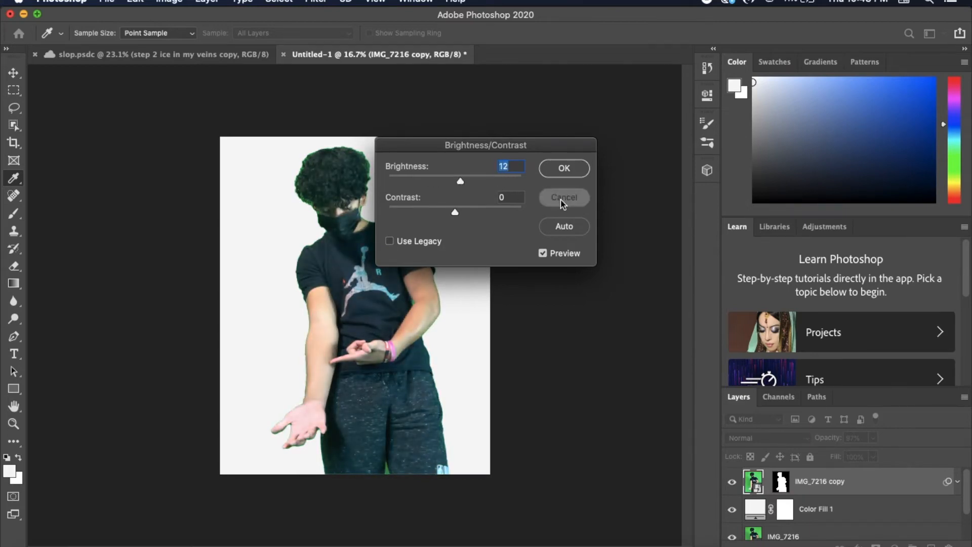
pyautogui.press('v')
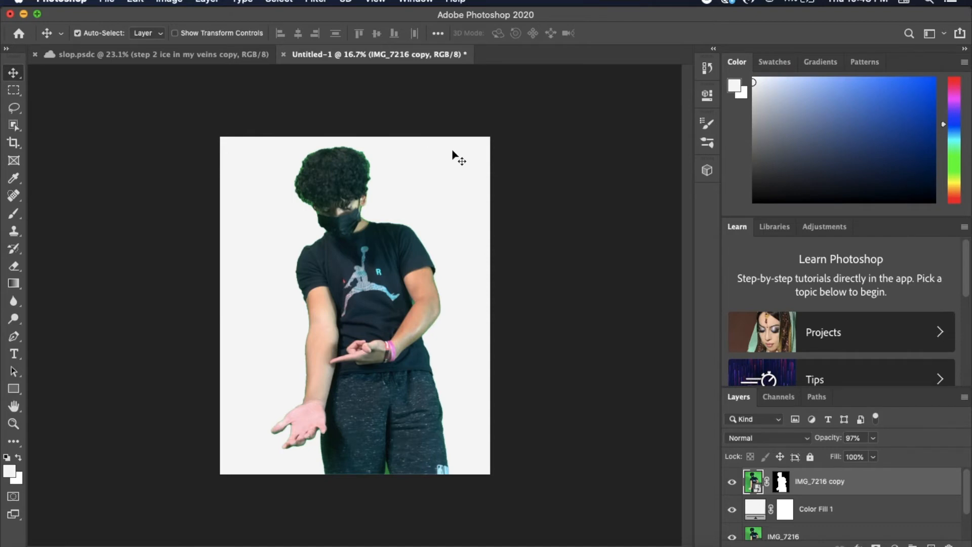
# Step: Preview the Glass filter around the head in the Filter Gallery, and try the Chalk & Charcoal sketch filter
pyautogui.click(170, 1)
pyautogui.moveTo(315, 1)
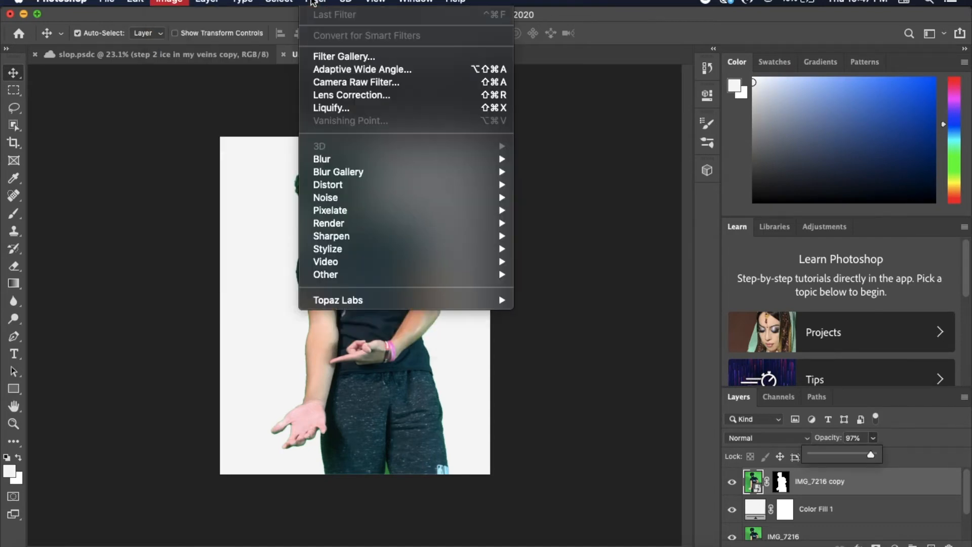
pyautogui.click(369, 59)
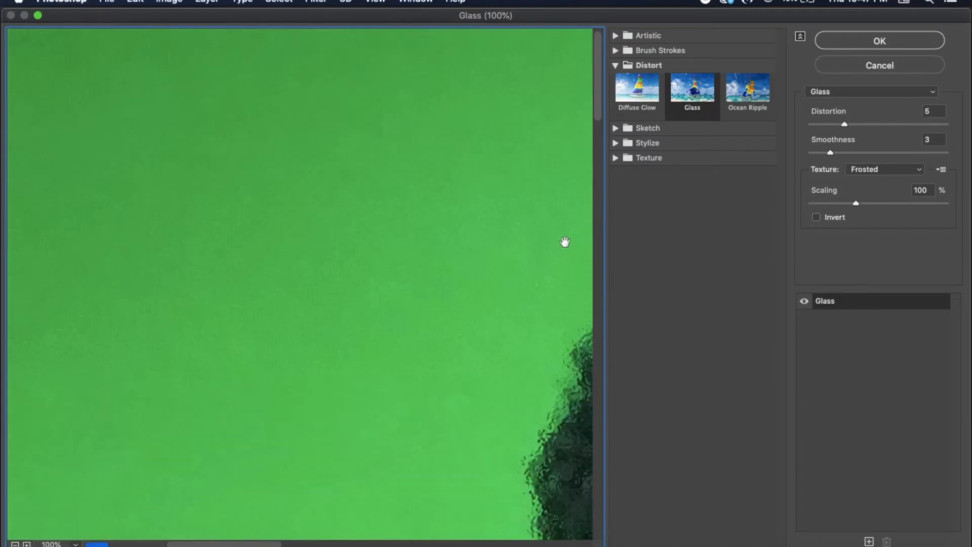
pyautogui.moveTo(526, 265)
pyautogui.mouseDown()
pyautogui.moveTo(397, 176)
pyautogui.moveTo(406, 259)
pyautogui.moveTo(314, 255)
pyautogui.mouseUp()
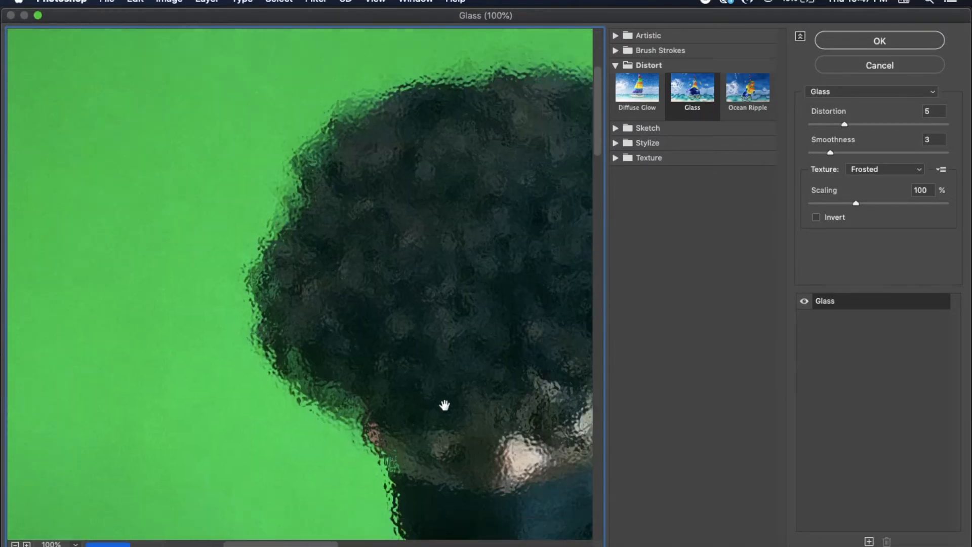
pyautogui.moveTo(445, 403); pyautogui.dragTo(318, 223)
pyautogui.click(676, 127)
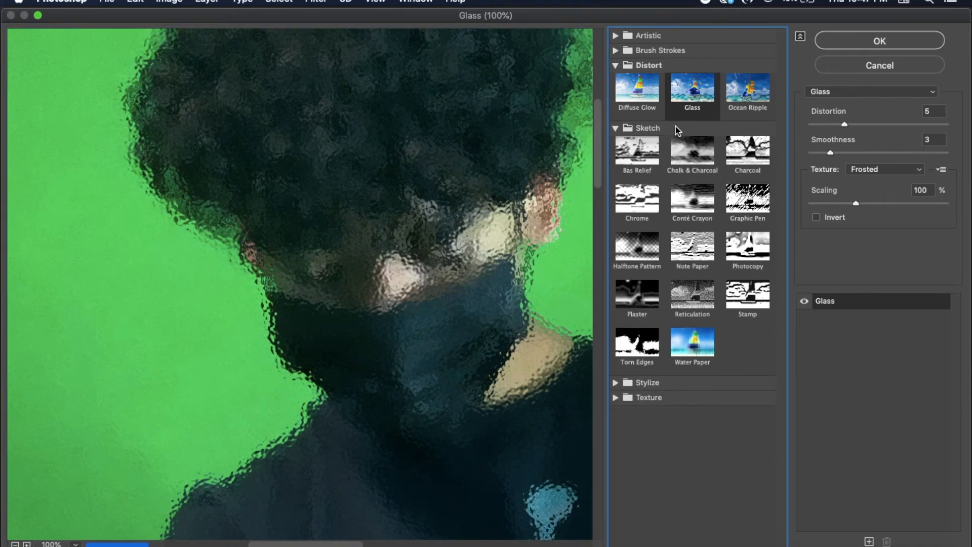
pyautogui.click(699, 168)
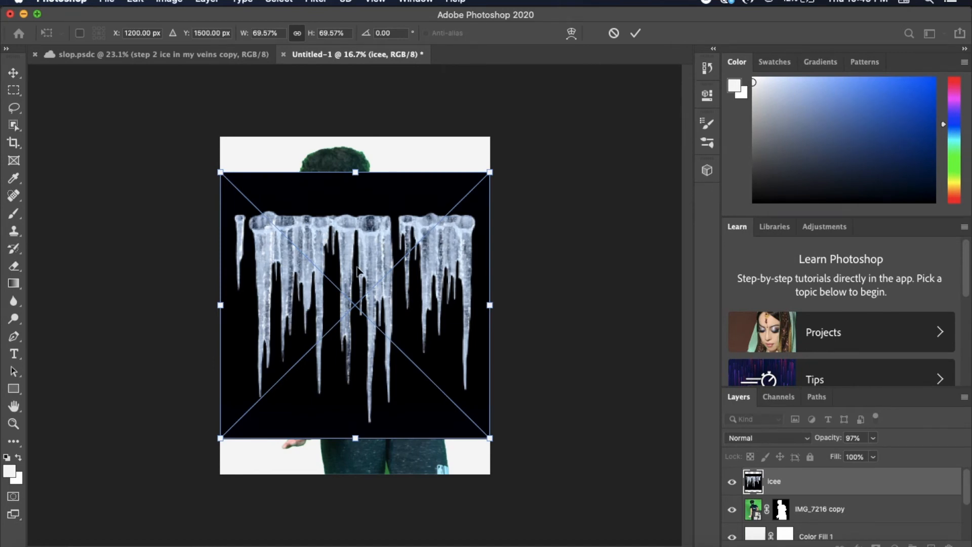
# Step: Enlarge the placed icee image to about 78%, center it across the canvas top, and move the IMG_7216 copy layer above it
pyautogui.moveTo(363, 296); pyautogui.dragTo(336, 206)
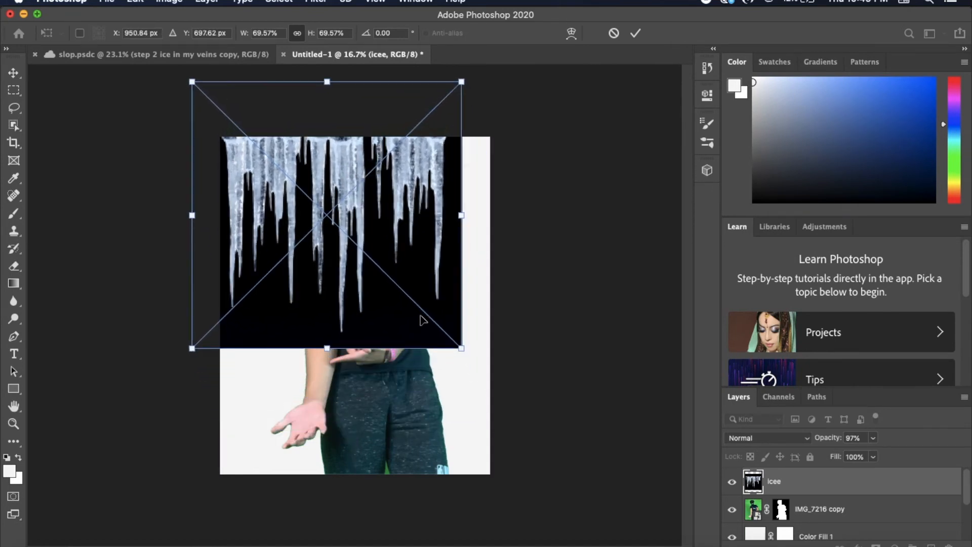
pyautogui.moveTo(486, 358); pyautogui.dragTo(505, 368)
pyautogui.moveTo(411, 331)
pyautogui.mouseDown()
pyautogui.moveTo(424, 341)
pyautogui.moveTo(420, 329)
pyautogui.mouseUp()
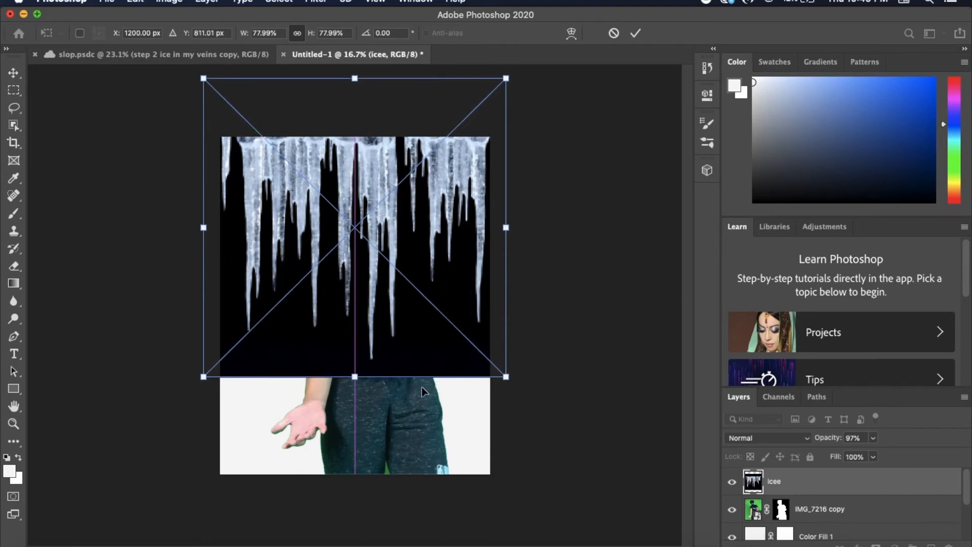
pyautogui.click(13, 73)
pyautogui.moveTo(345, 283)
pyautogui.mouseDown()
pyautogui.moveTo(358, 295)
pyautogui.moveTo(346, 278)
pyautogui.mouseUp()
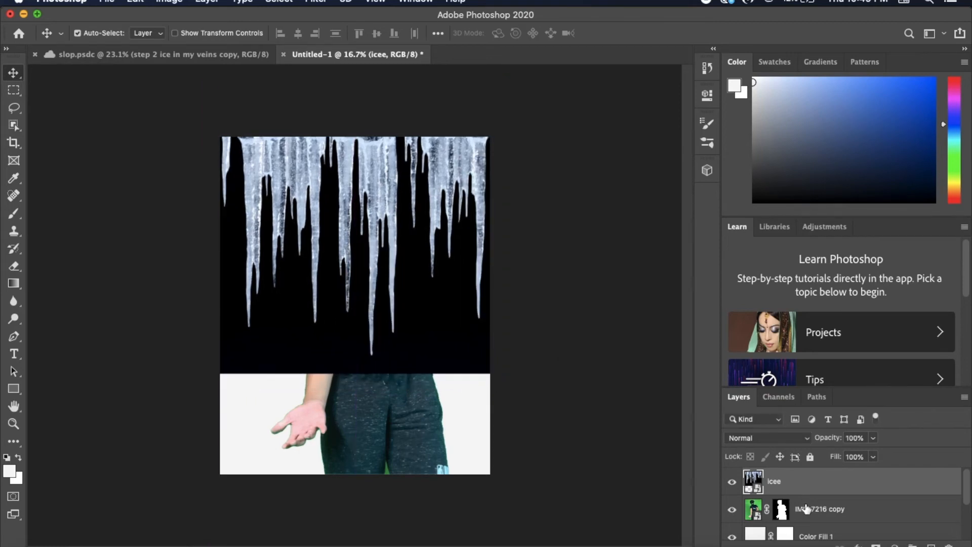
pyautogui.moveTo(807, 509); pyautogui.dragTo(807, 474)
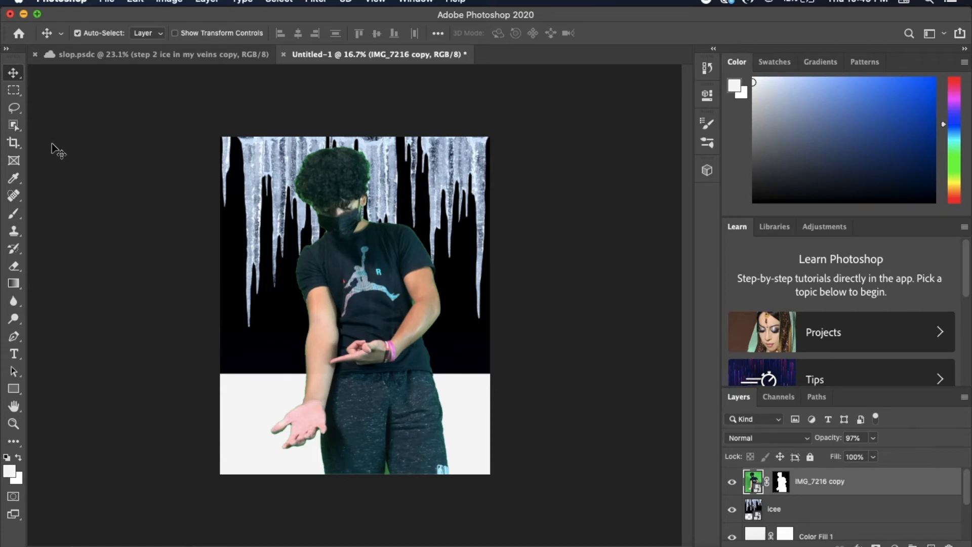
# Step: Open Select and Mask for the masked IMG_7216 copy layer using the Object Selection tool
pyautogui.click(14, 125)
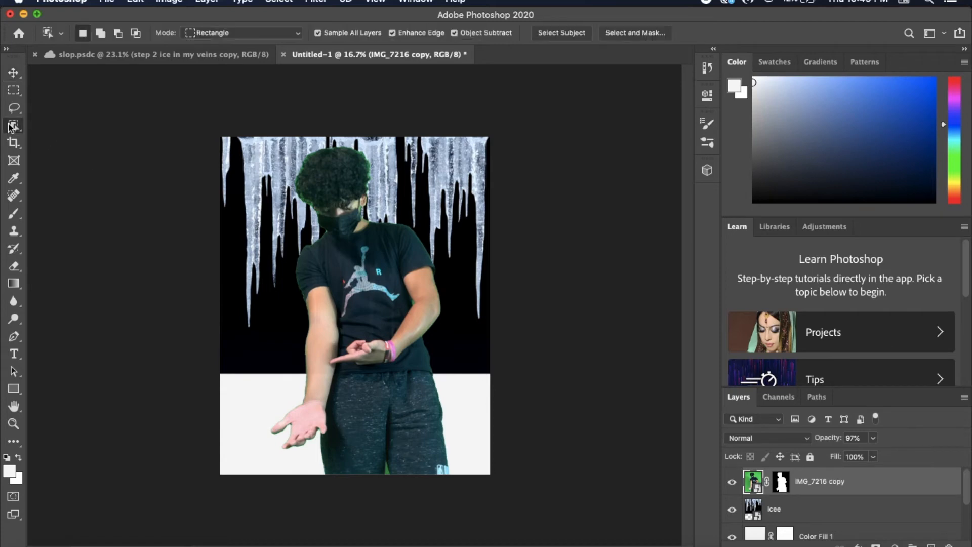
pyautogui.click(633, 33)
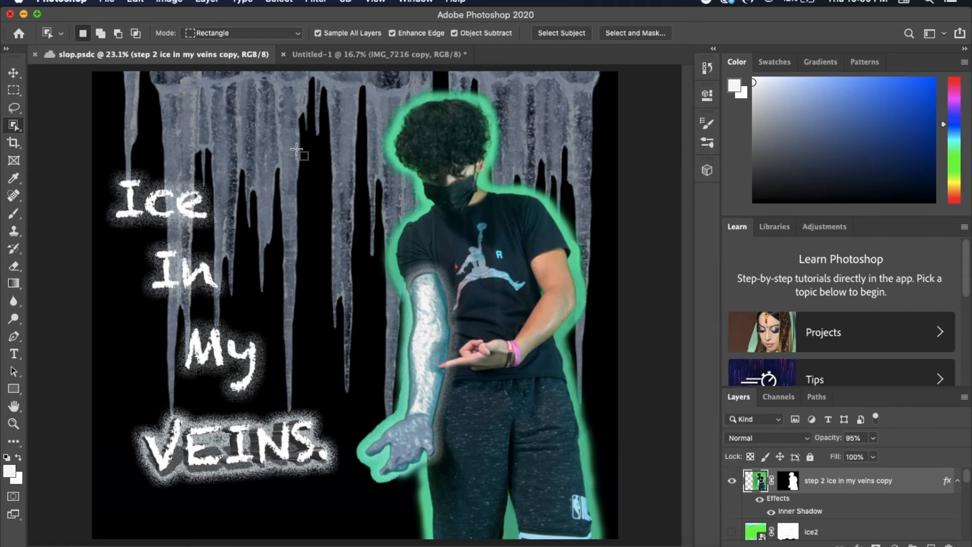
pyautogui.click(14, 354)
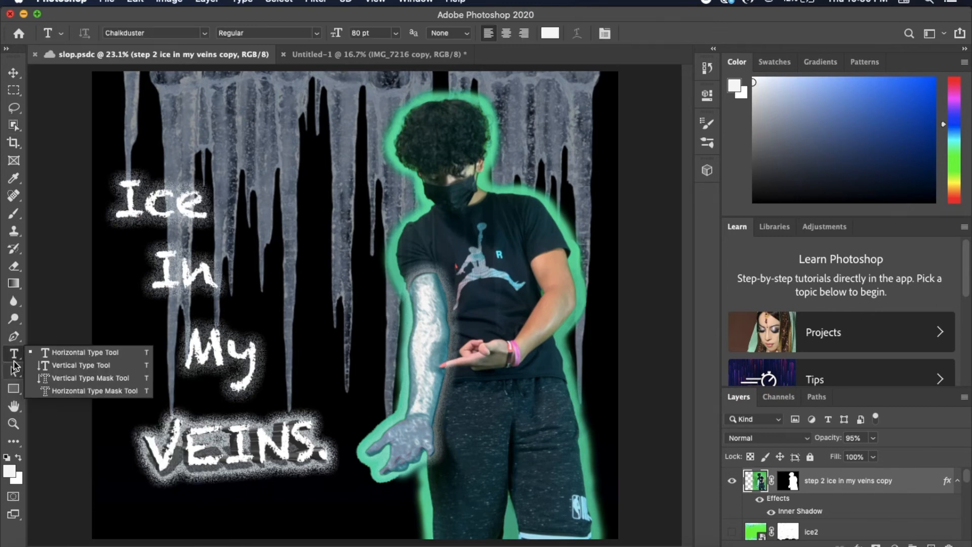
pyautogui.click(14, 336)
pyautogui.click(15, 354)
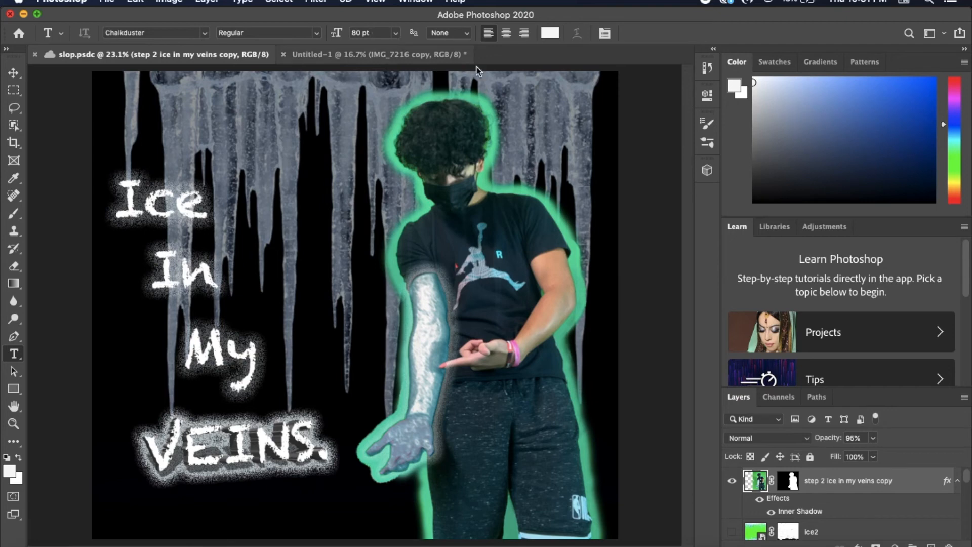
pyautogui.press('p')
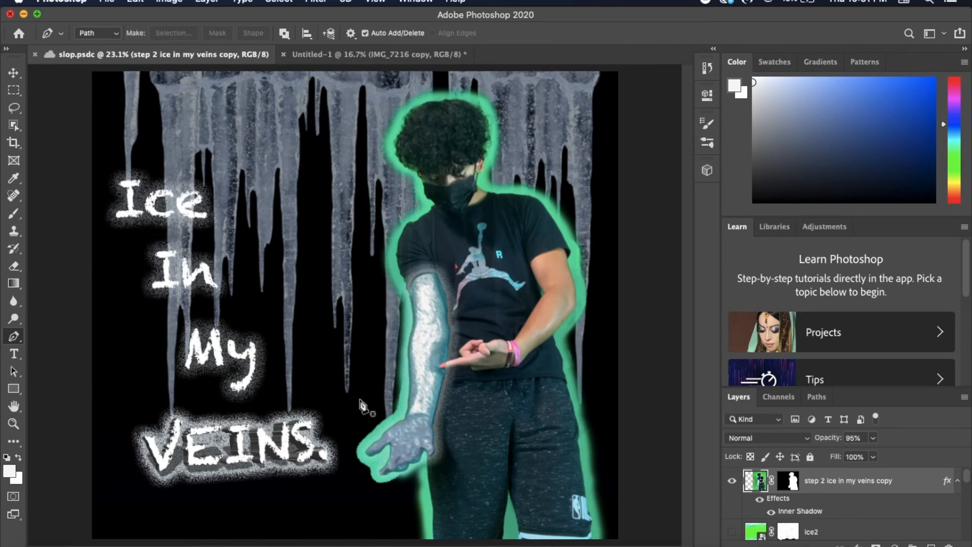
# Step: Open the Outer Glow settings of the VEINS. layer and raise the glow's noise to 81%
pyautogui.scroll(-3, 805, 501)
pyautogui.scroll(1, 805, 501)
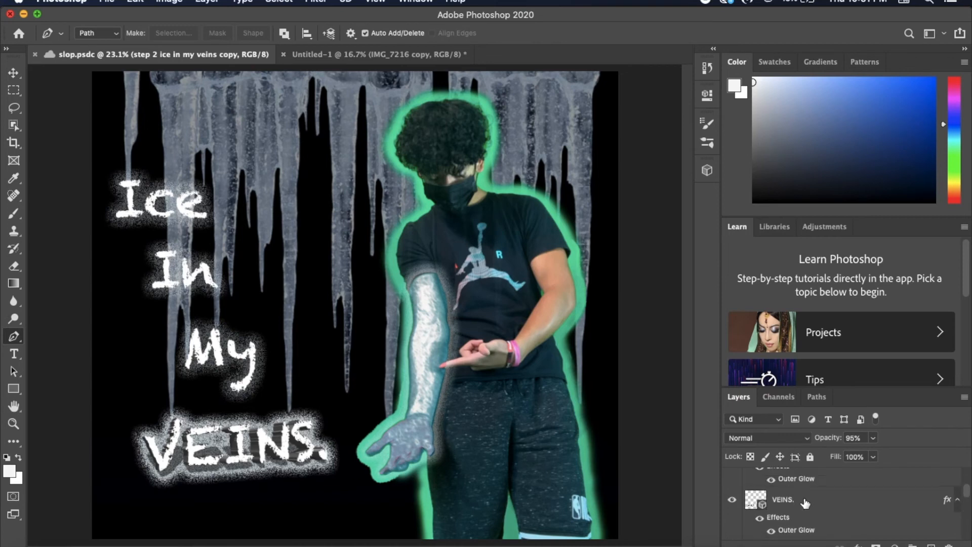
pyautogui.click(806, 501)
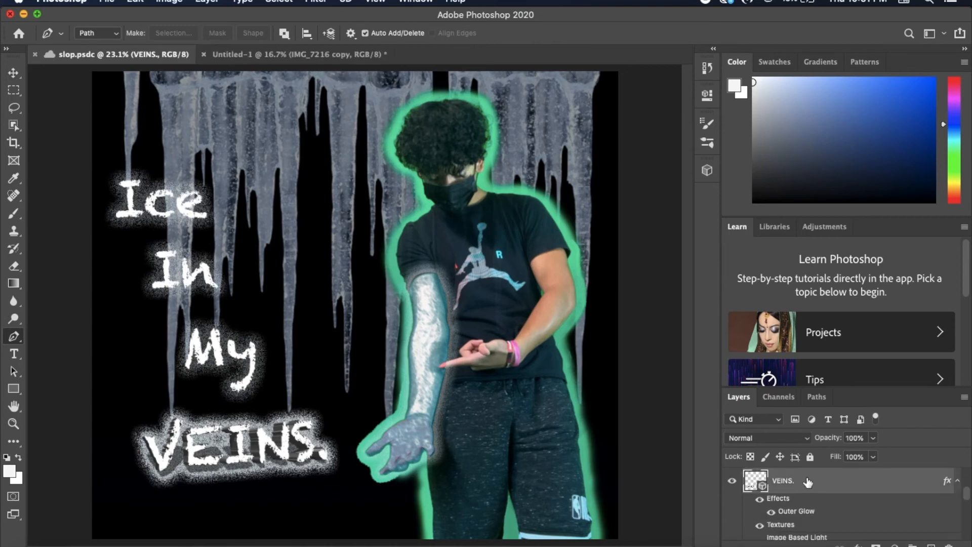
pyautogui.doubleClick(851, 486)
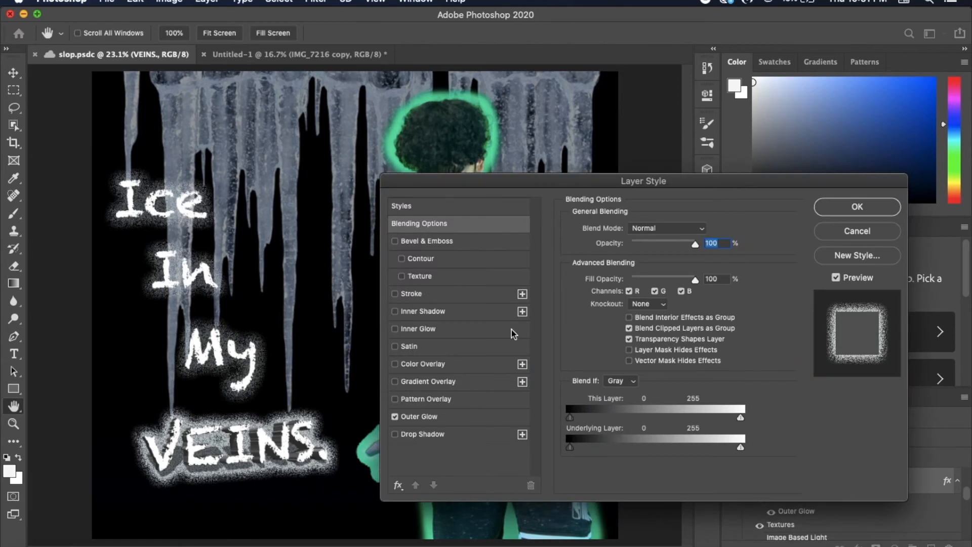
pyautogui.click(428, 417)
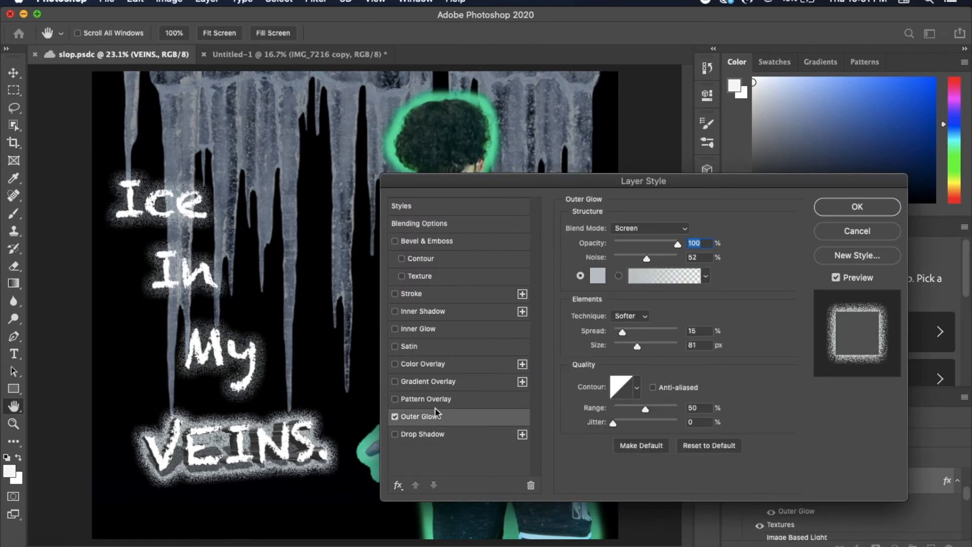
pyautogui.moveTo(679, 245); pyautogui.dragTo(667, 262)
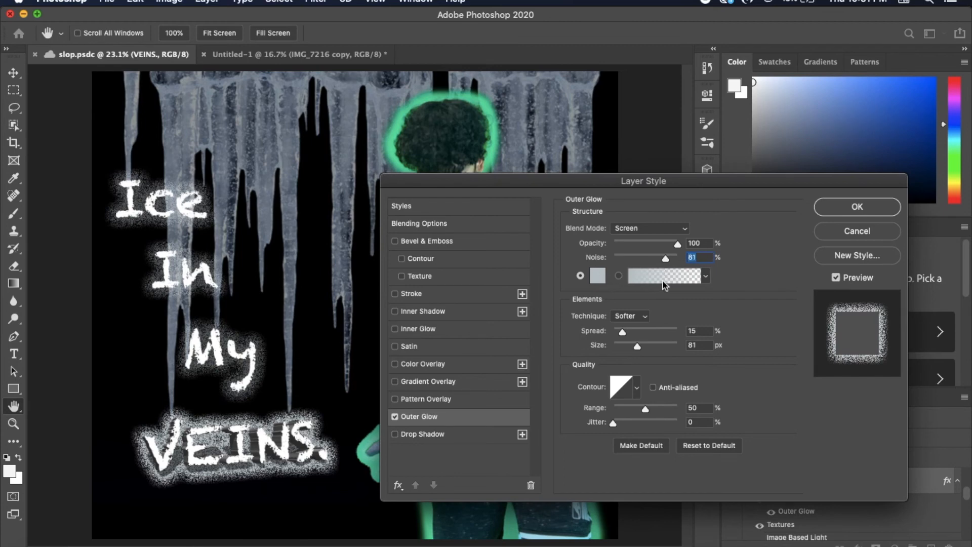
# Step: Compare the Softer and Precise techniques for the VEINS. outer glow and set it to Precise
pyautogui.click(640, 318)
pyautogui.click(637, 325)
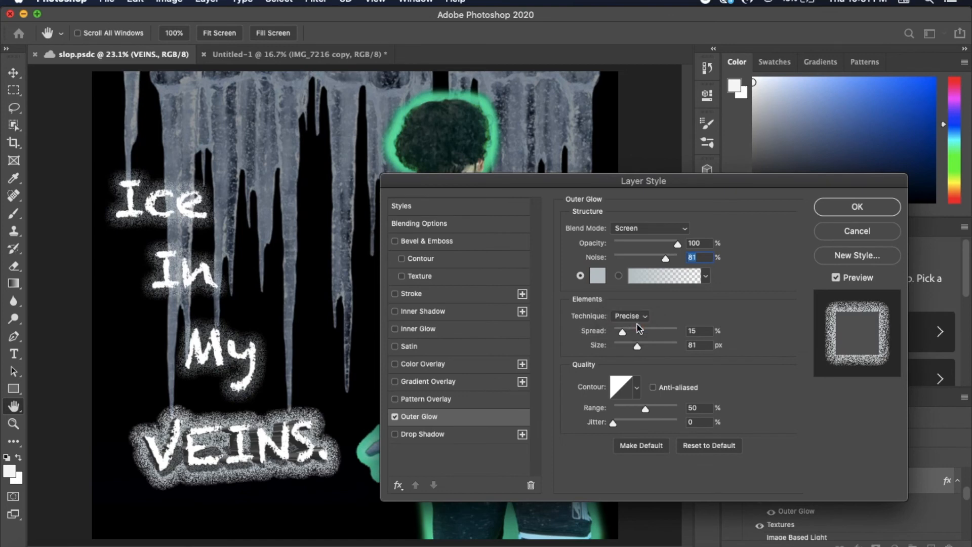
pyautogui.click(639, 317)
pyautogui.click(634, 305)
pyautogui.click(637, 317)
pyautogui.click(633, 316)
pyautogui.click(635, 317)
pyautogui.click(635, 326)
# Step: Set the VEINS. outer glow's spread to 53% and size to 73 px, and apply the layer style
pyautogui.moveTo(624, 331); pyautogui.dragTo(650, 342)
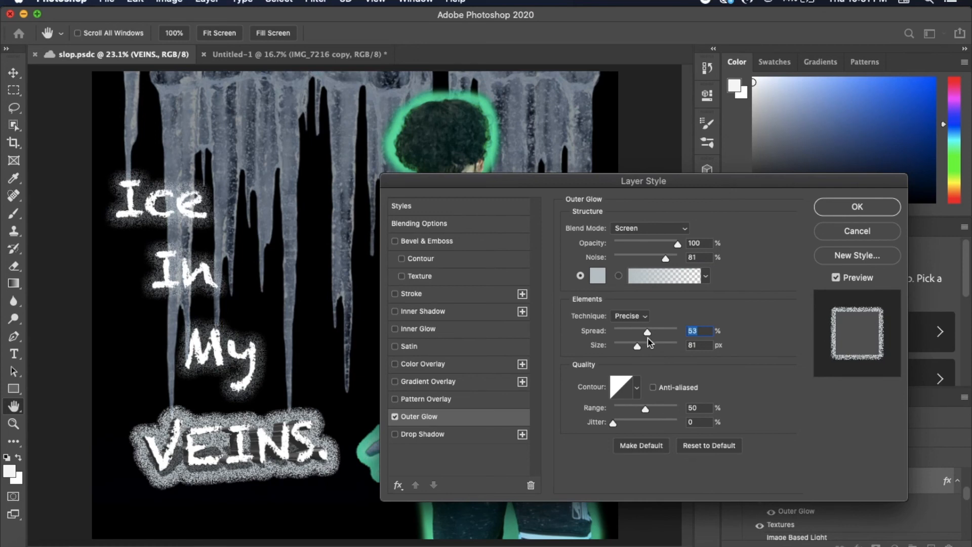
pyautogui.moveTo(637, 345)
pyautogui.mouseDown()
pyautogui.moveTo(627, 348)
pyautogui.moveTo(635, 346)
pyautogui.mouseUp()
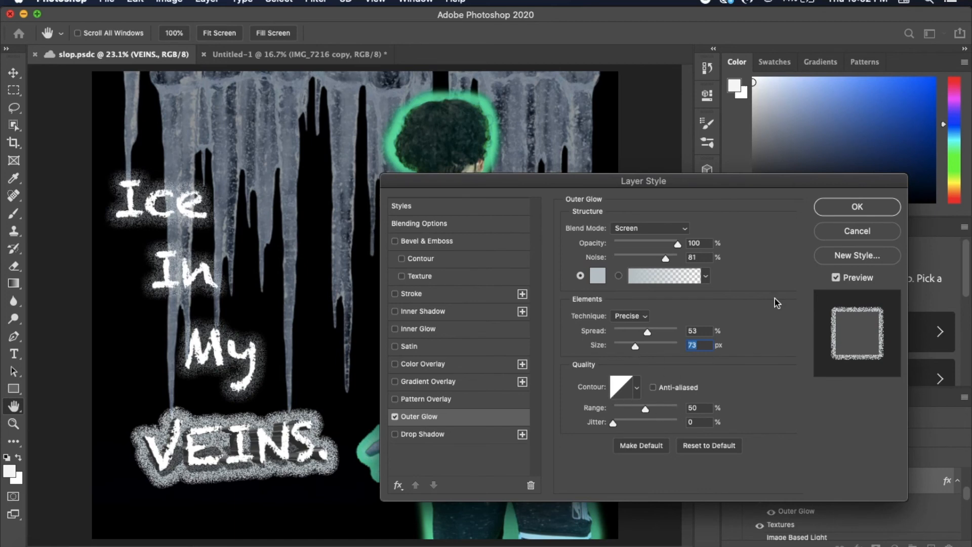
pyautogui.click(857, 206)
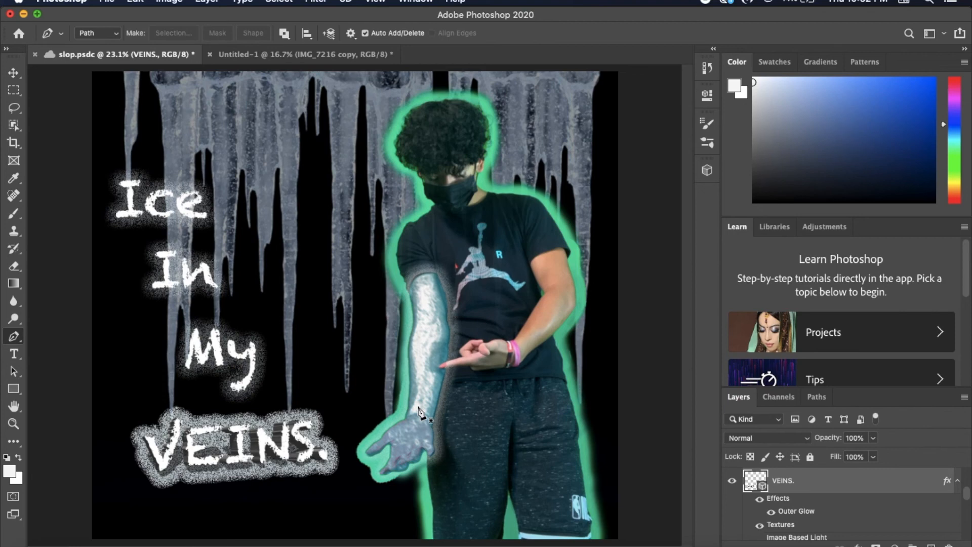
# Step: Review the layer stack down to the Background and select the step 2 ice in my veins copy layer
pyautogui.scroll(3, 834, 484)
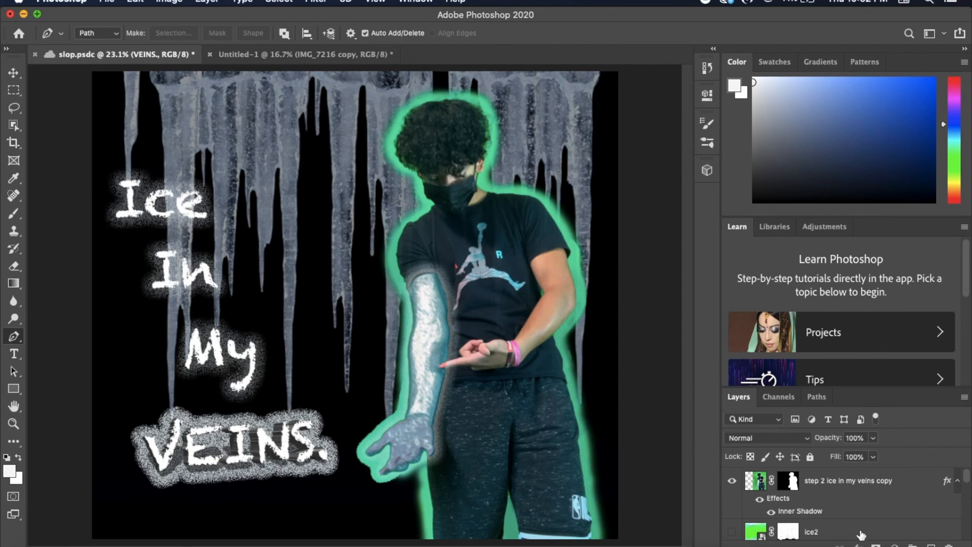
pyautogui.scroll(-3, 841, 519)
pyautogui.scroll(-6, 840, 519)
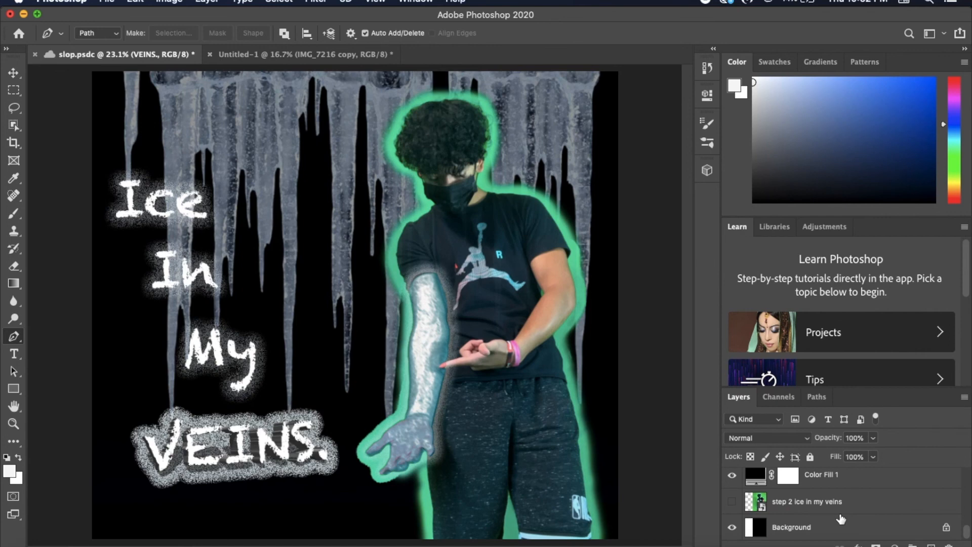
pyautogui.scroll(10, 840, 519)
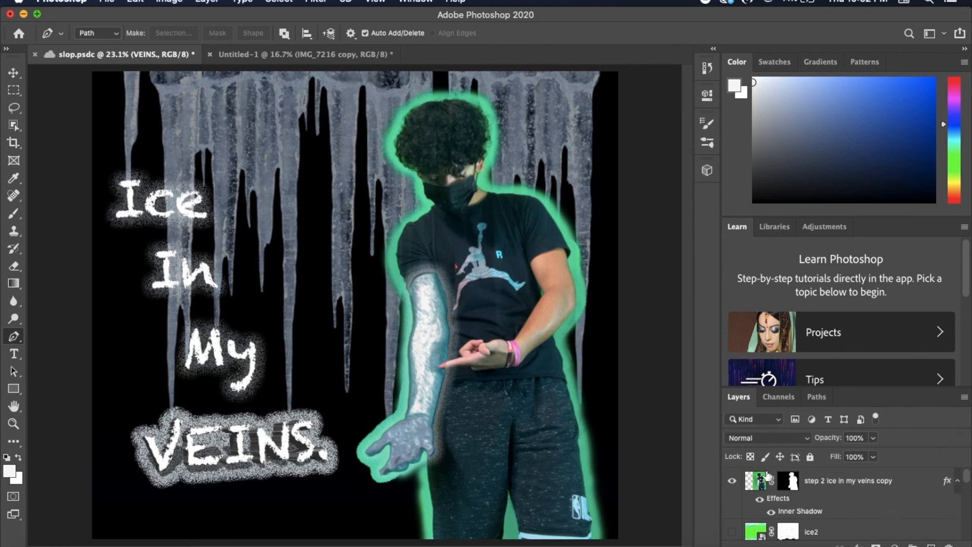
pyautogui.click(758, 483)
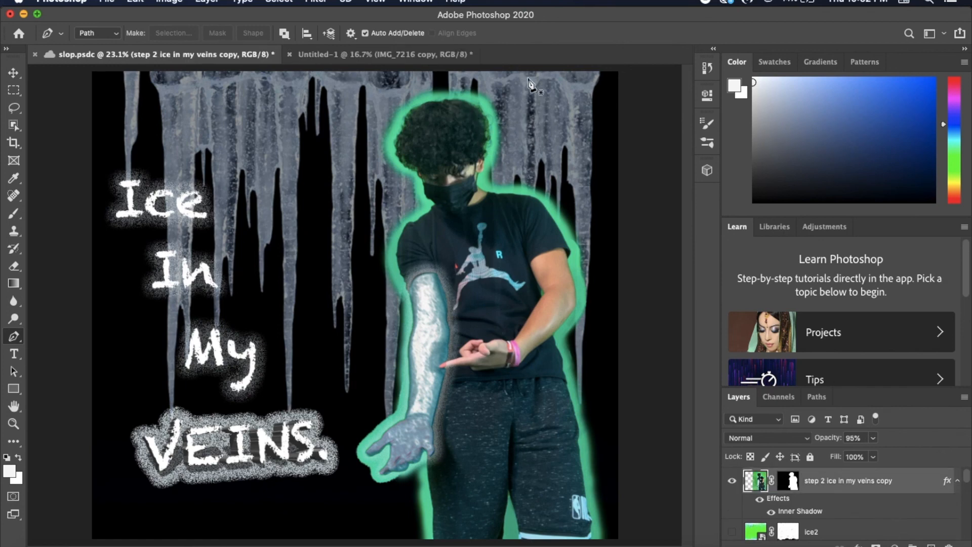
# Step: Look over the Ice and VEINS. text layers and save the slop.psdc document
pyautogui.scroll(-5, 828, 523)
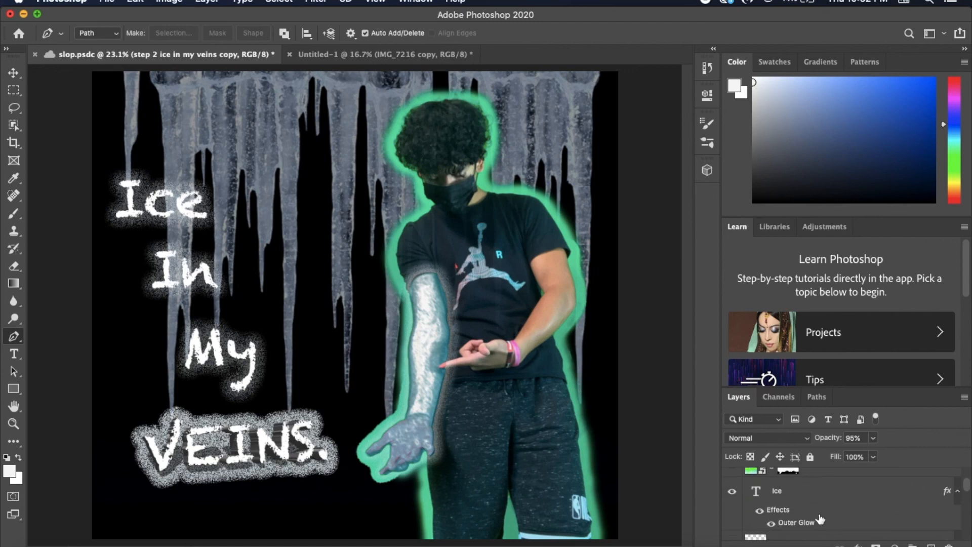
pyautogui.scroll(-3, 797, 524)
pyautogui.scroll(2, 798, 509)
pyautogui.scroll(-2, 799, 508)
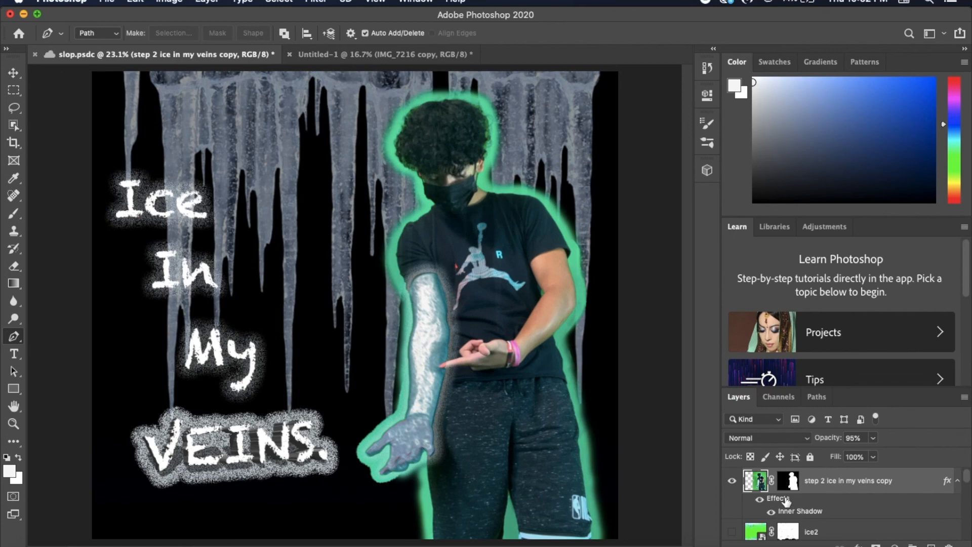
pyautogui.scroll(5, 726, 490)
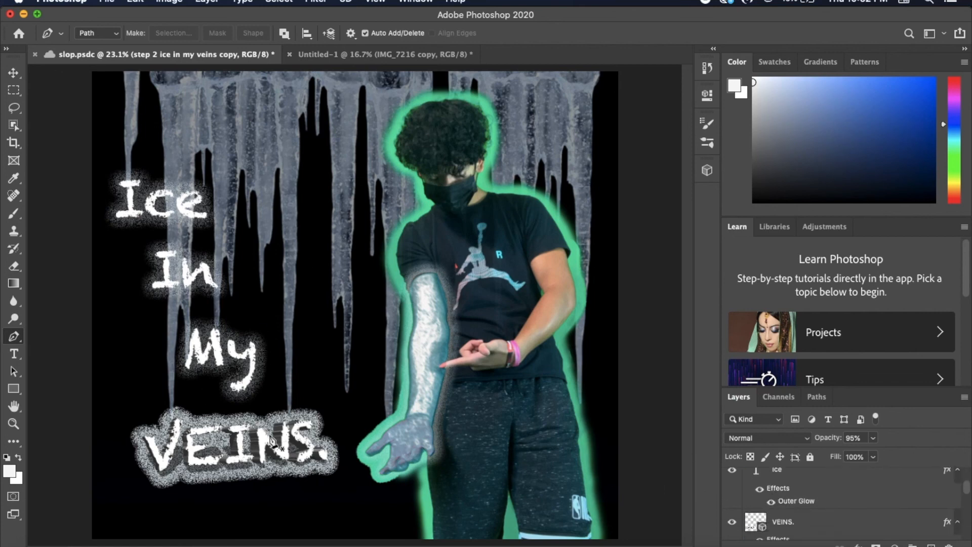
pyautogui.scroll(-5, 865, 535)
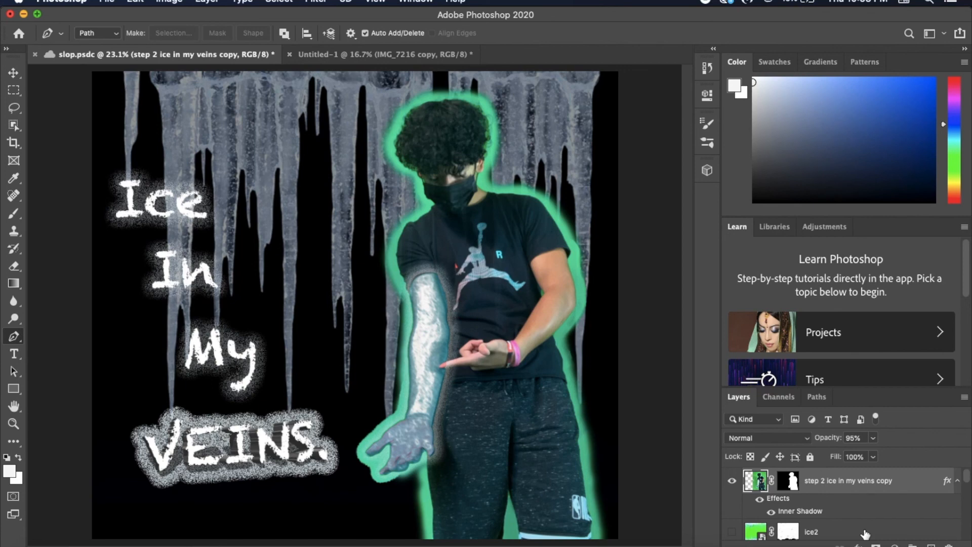
pyautogui.press('super+s')
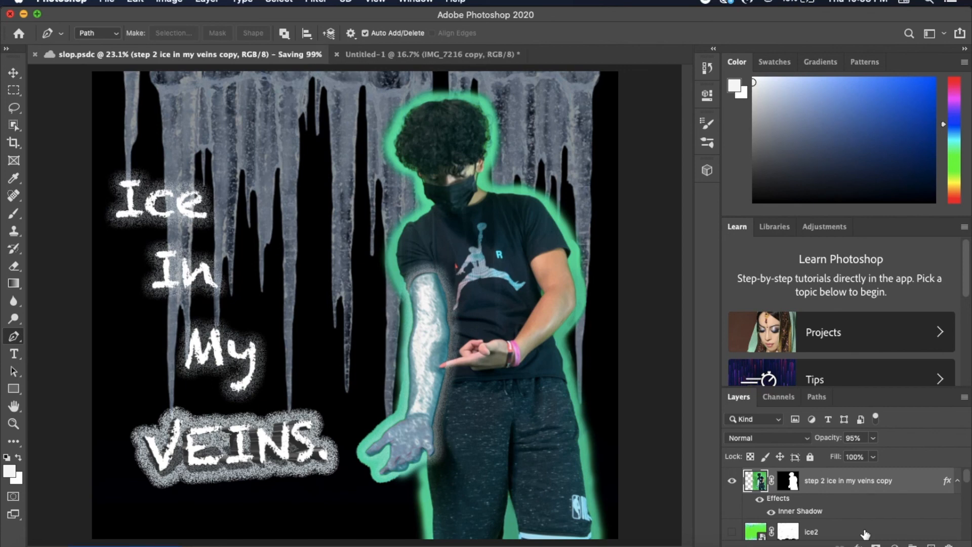